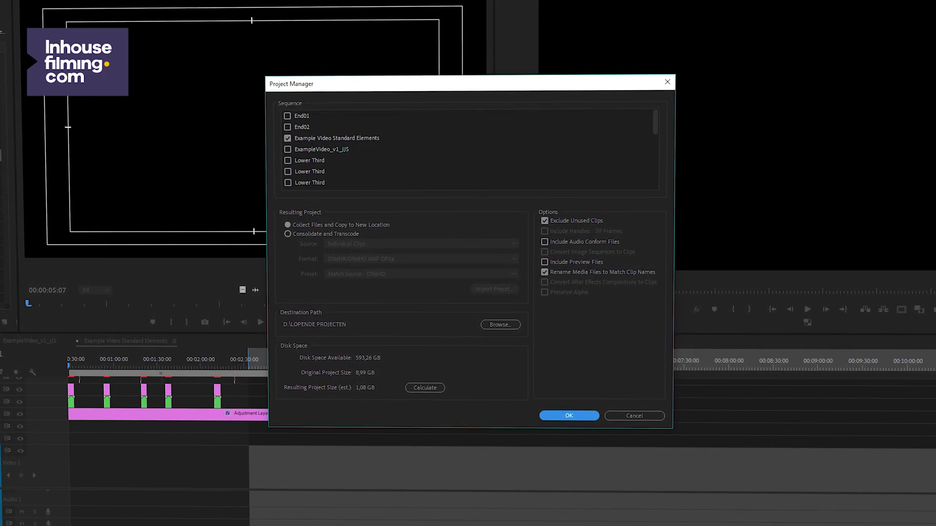
# Step: Start the Project Manager collect-and-copy of Example Video Standard Elements, excluding unused clips
pyautogui.press('Return')
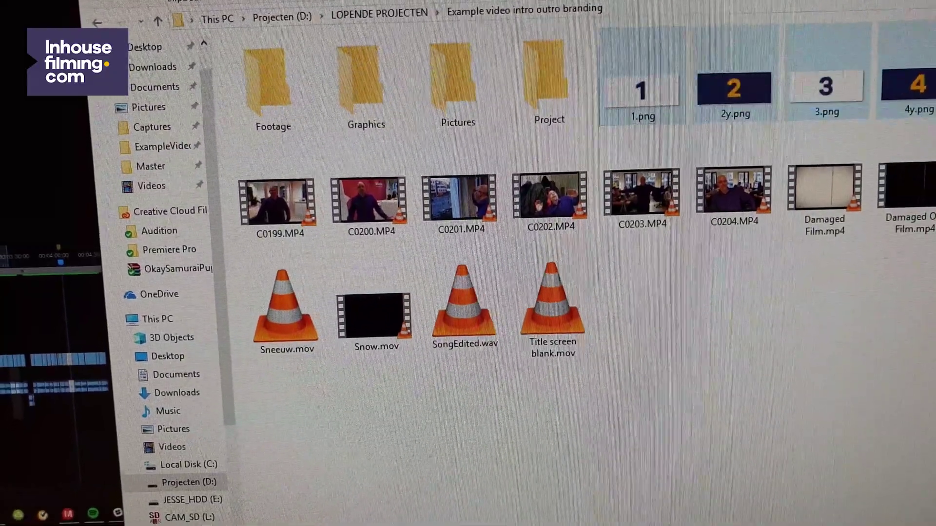
# Step: Drag the selected numbered PNGs (1.png through 4y.png) onto the Pictures folder
pyautogui.moveTo(353, 148); pyautogui.dragTo(434, 107)
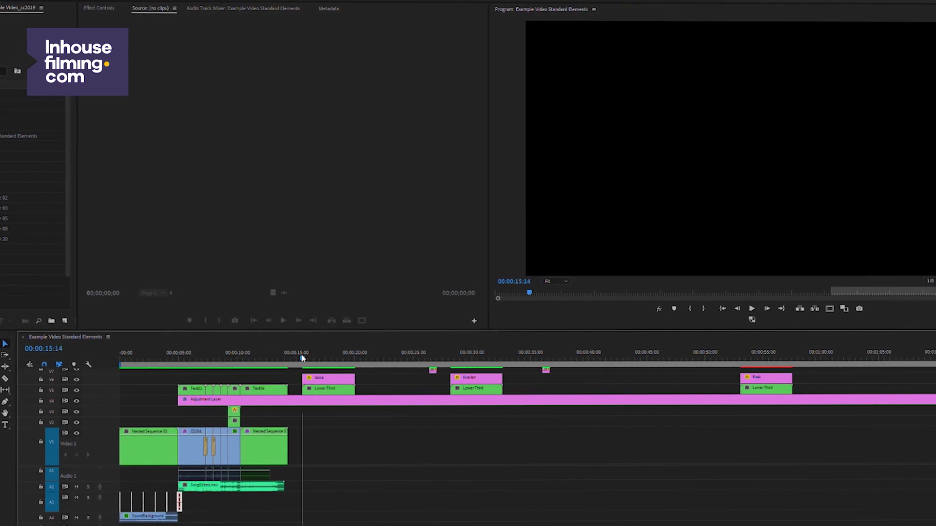
pyautogui.moveTo(301, 357); pyautogui.dragTo(377, 353)
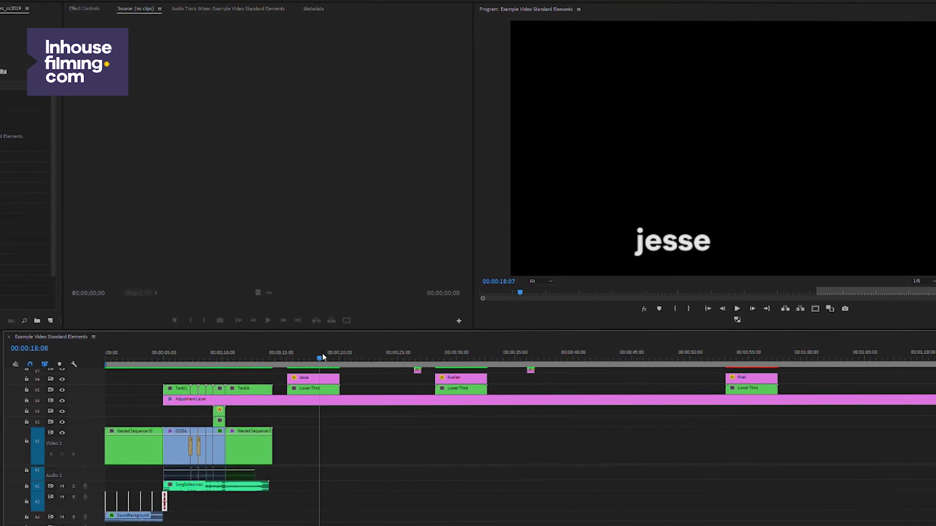